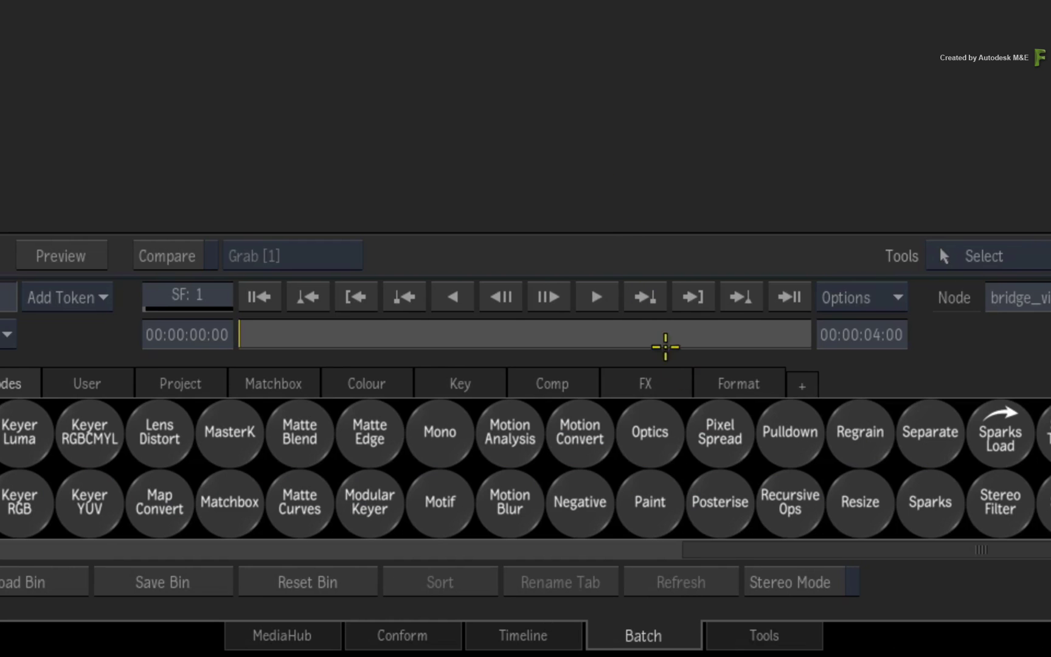
Add a Paint node fed by the bridge_view_HD clip and show its Result in the viewer.
drag(588, 576, 511, 205)
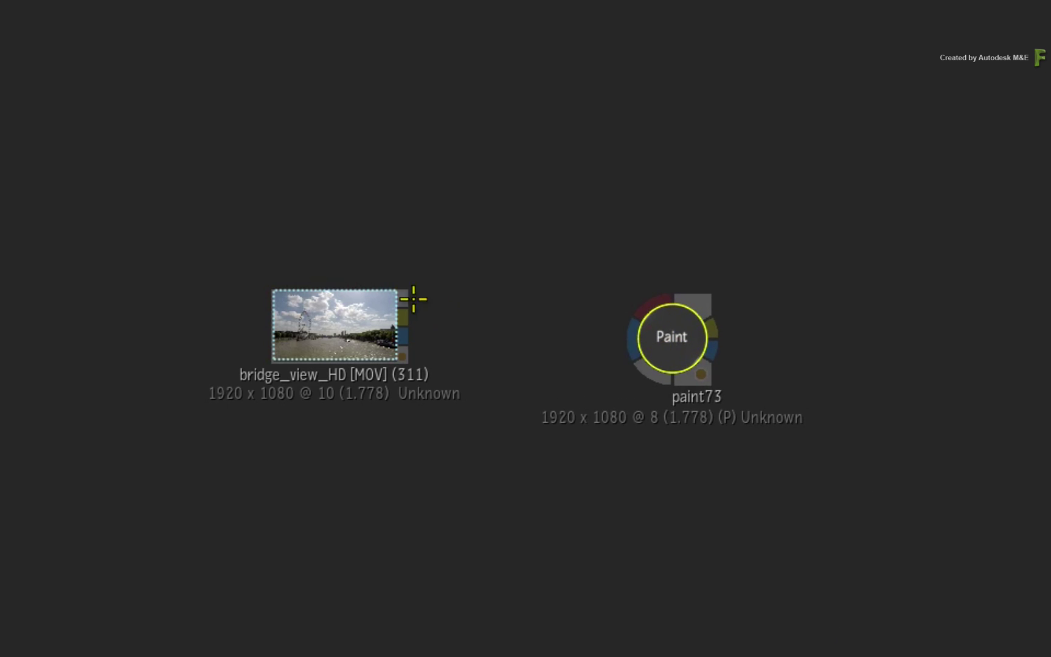
mouse_move(404, 316)
mouse_down()
mouse_move(643, 282)
mouse_move(654, 308)
mouse_move(706, 332)
mouse_up()
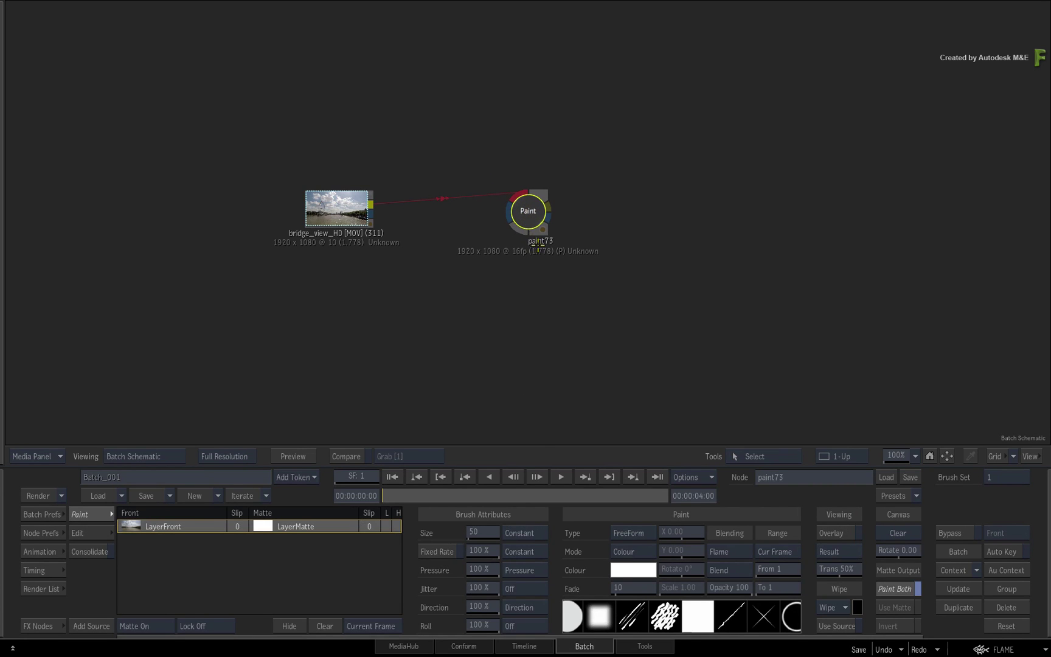
key(F4)
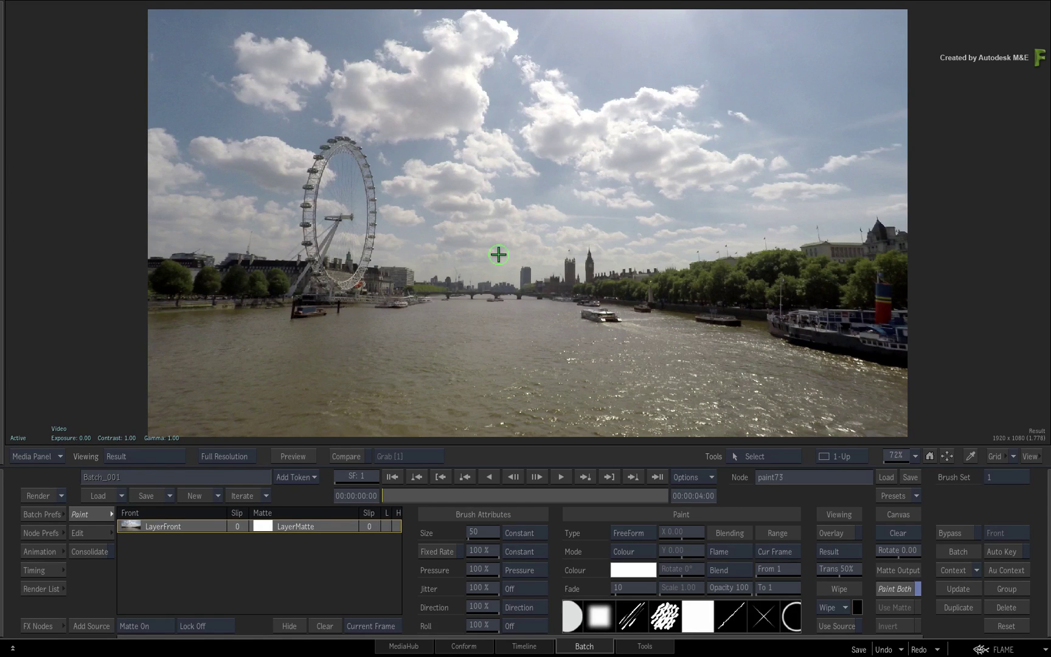
Pick a soft brush tip and raise the brush Size from 50 to 110.
scroll(587, 616, down, 3)
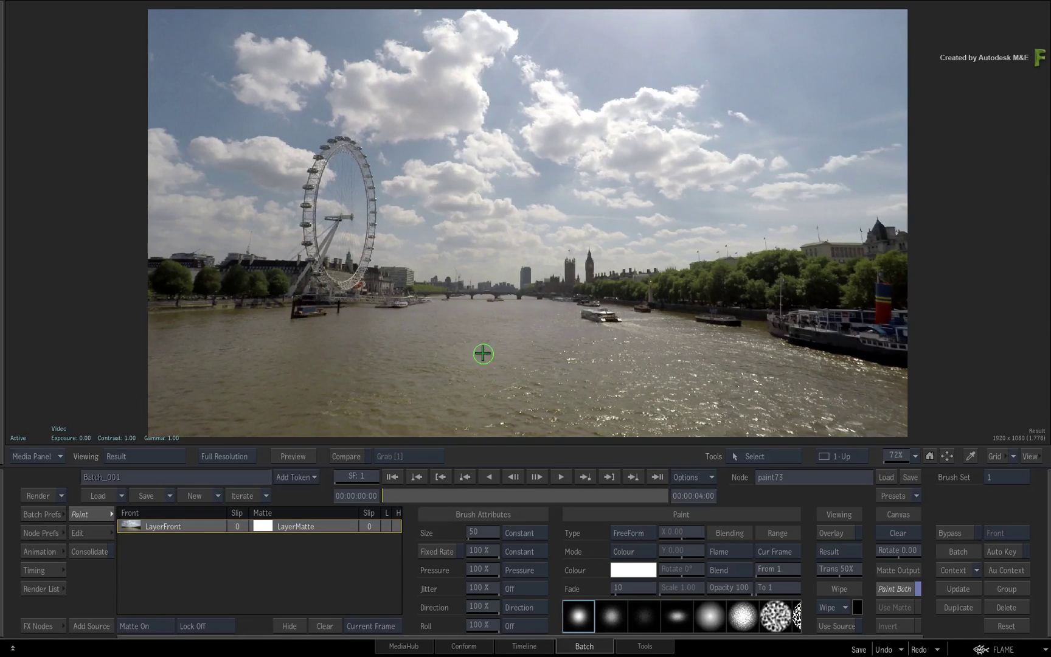
drag(468, 343, 486, 347)
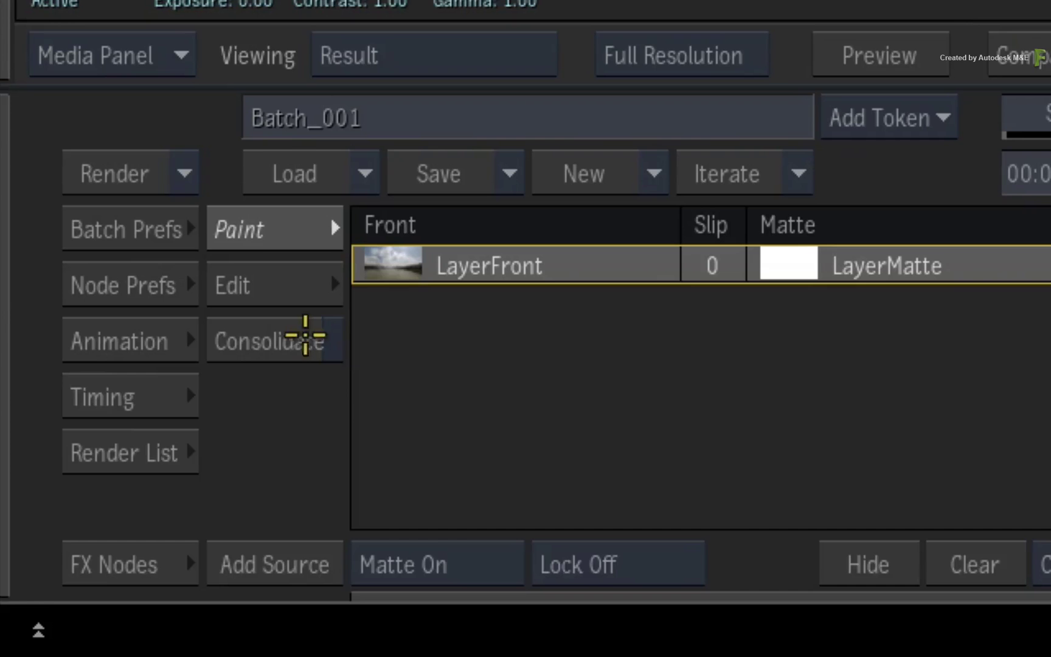
Enable Consolidate, set FreeForm Clone mode, and set the clone offset to X 123.07, Y 37.34.
click(305, 335)
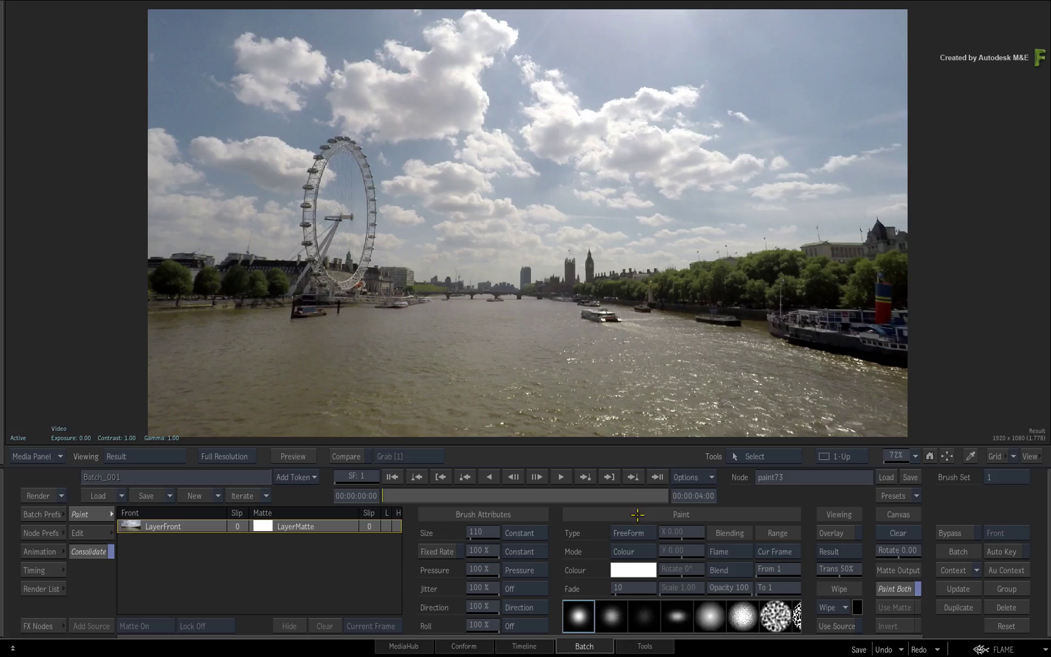
click(635, 532)
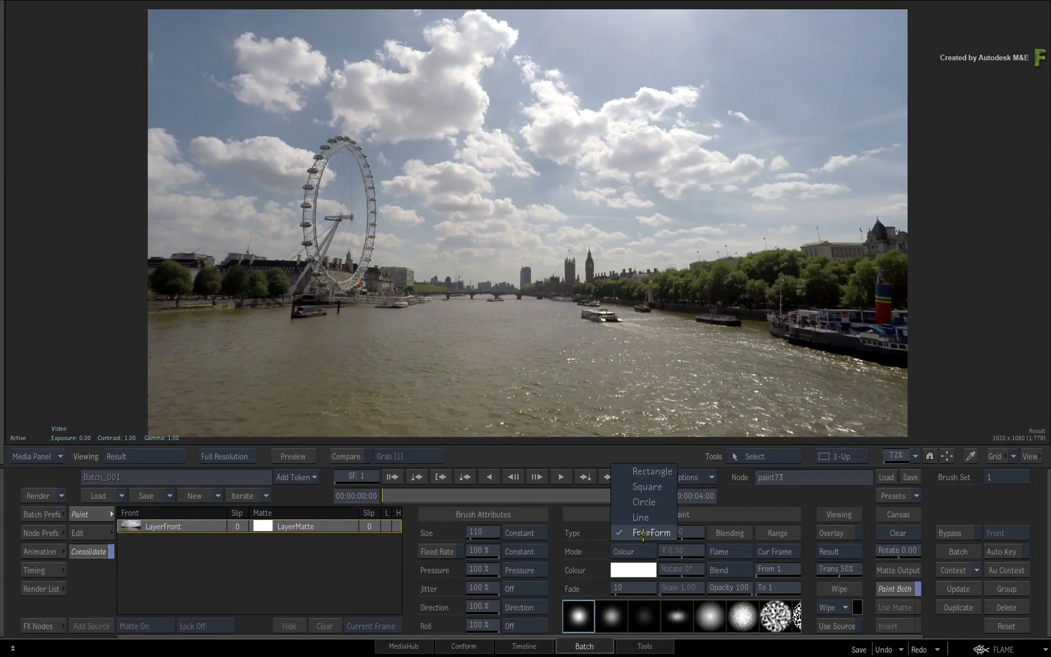
click(634, 533)
click(639, 550)
click(642, 535)
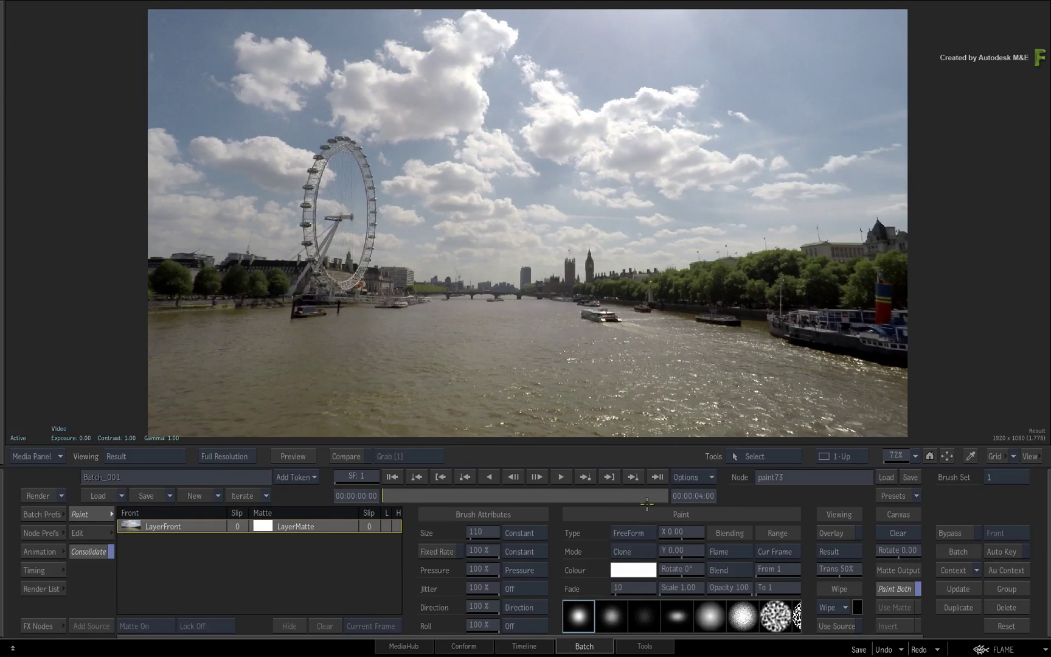
drag(545, 338, 593, 323)
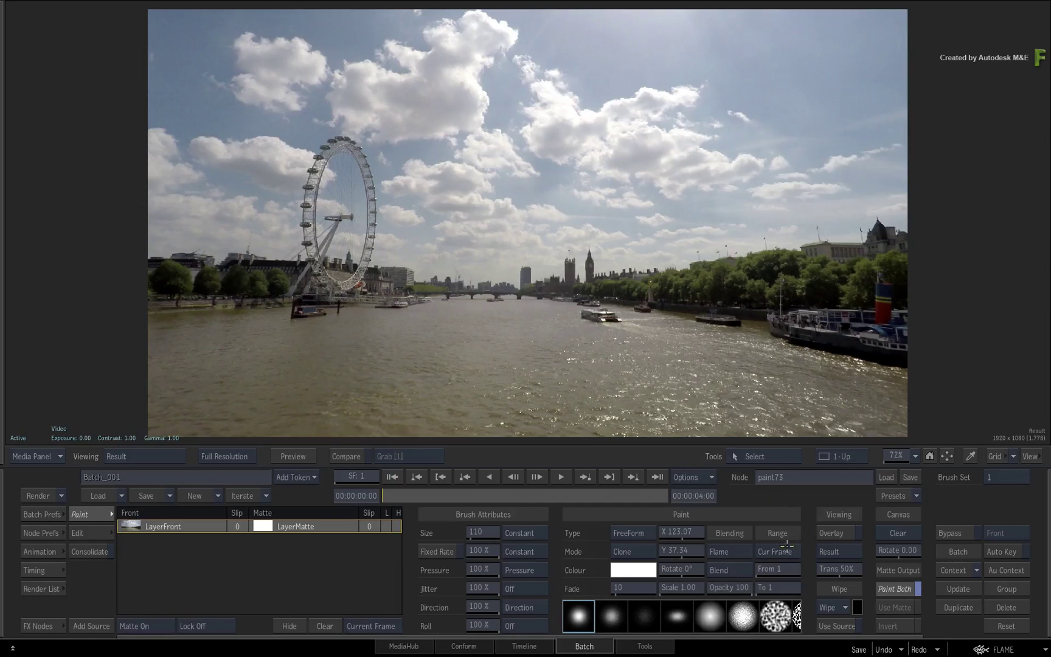
Scrub the clone brush Size up to about 113.
drag(486, 534, 495, 534)
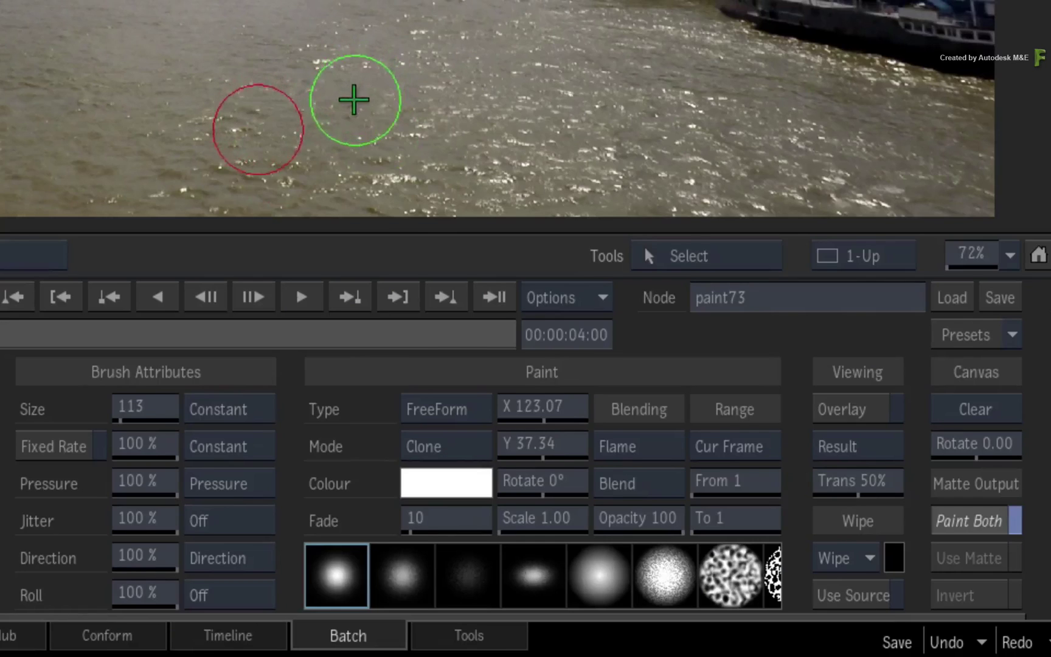
Switch to Wash mode with an orange colour and paint a size 506 wash across the sky.
click(439, 446)
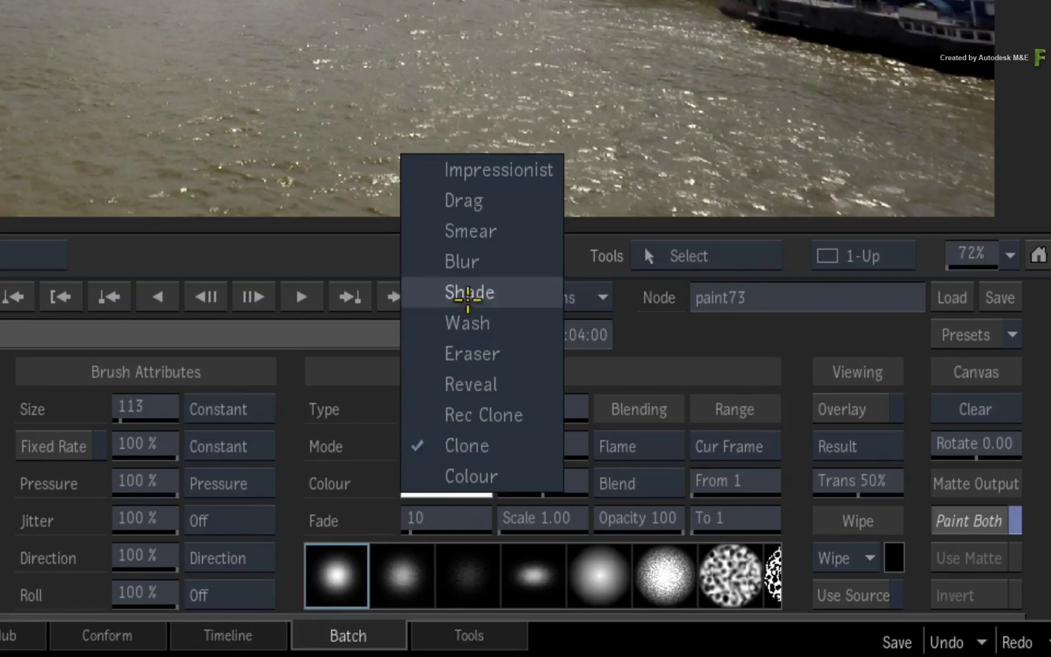
click(467, 321)
click(449, 482)
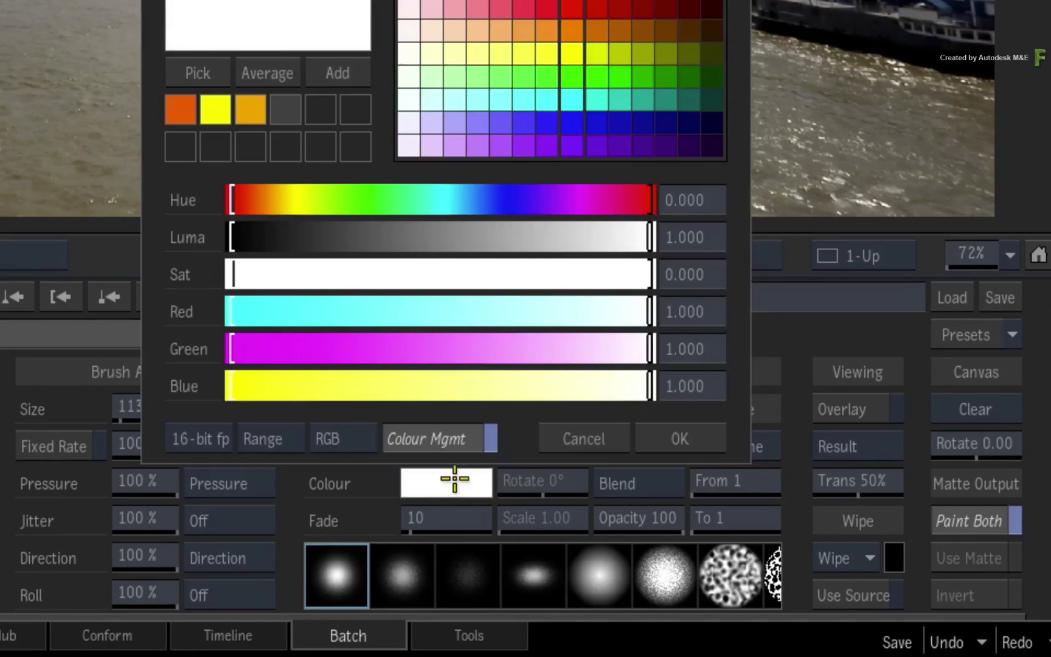
click(571, 30)
click(680, 439)
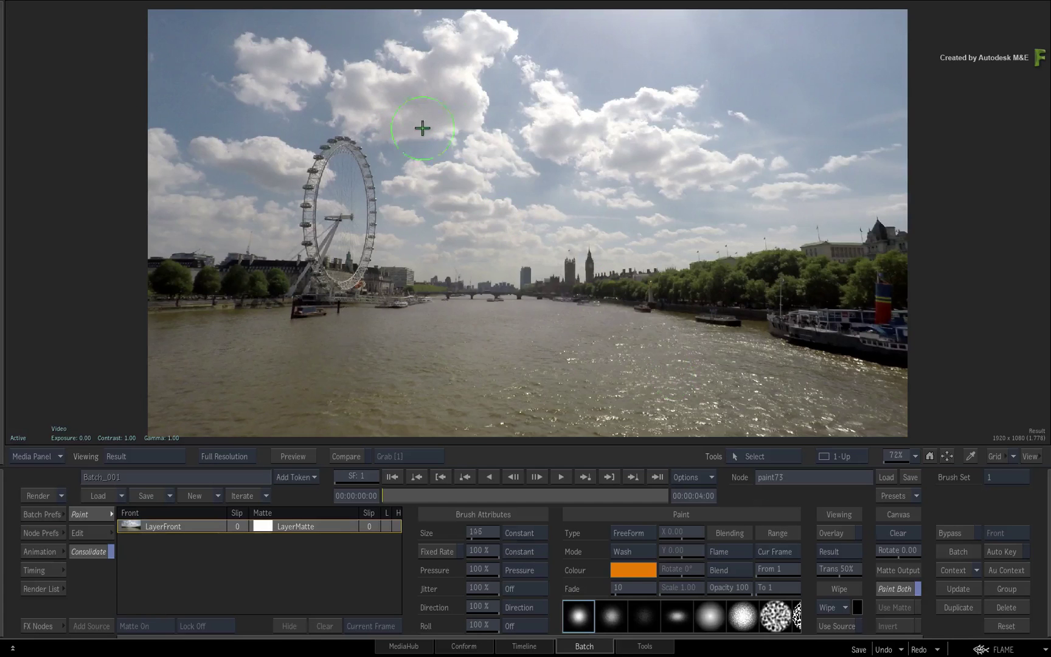
mouse_move(207, 84)
mouse_down()
mouse_move(247, 61)
mouse_move(874, 33)
mouse_move(725, 78)
mouse_move(209, 123)
mouse_move(198, 143)
mouse_move(875, 122)
mouse_move(588, 190)
mouse_move(886, 151)
mouse_move(718, 183)
mouse_move(482, 207)
mouse_move(161, 174)
mouse_up()
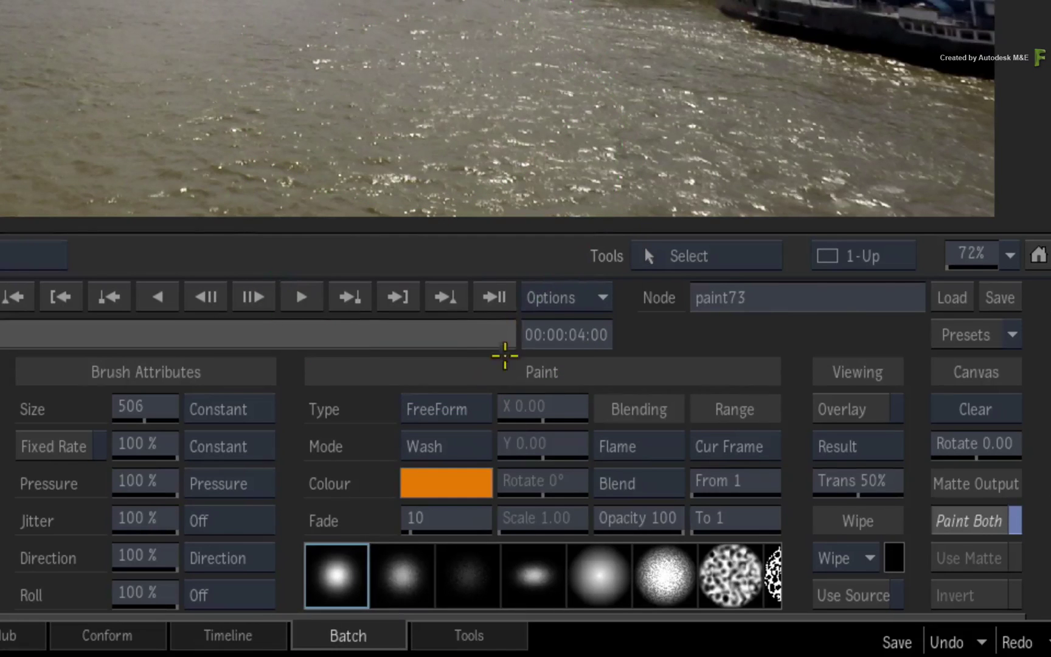
Set the stroke type to Circle and the paint colour to white with Luma 1.000.
click(459, 409)
click(463, 353)
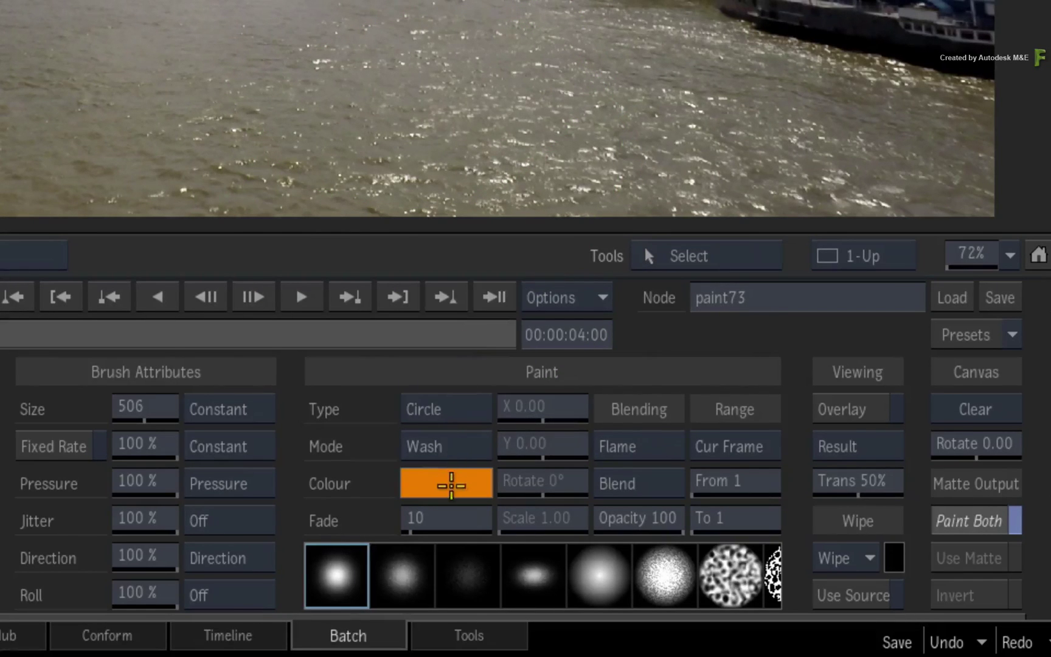
click(451, 481)
drag(505, 239, 506, 230)
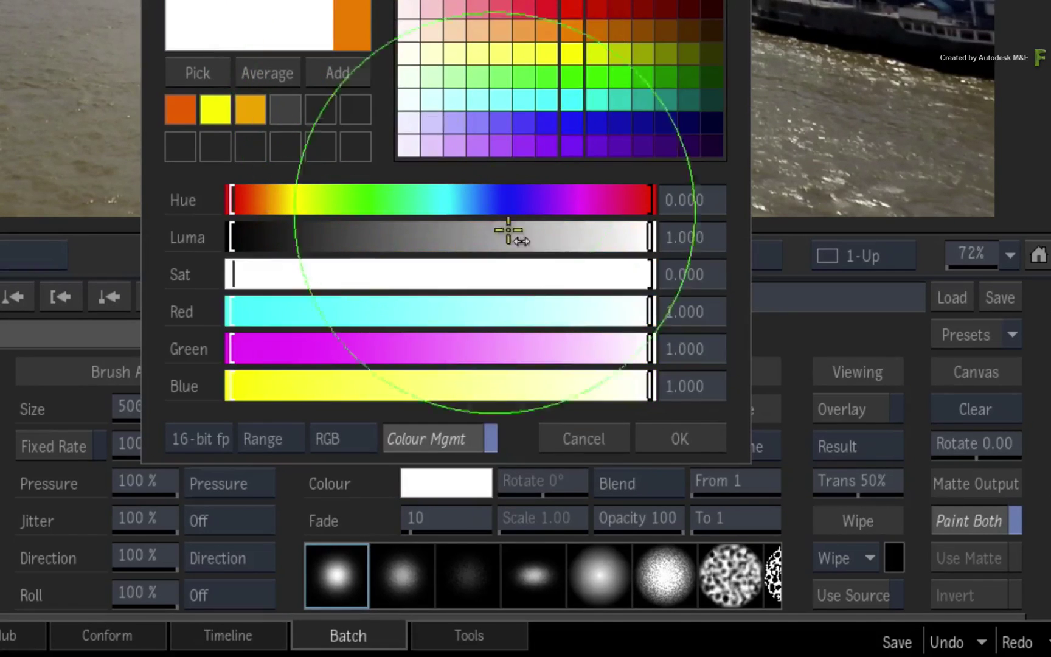
click(698, 441)
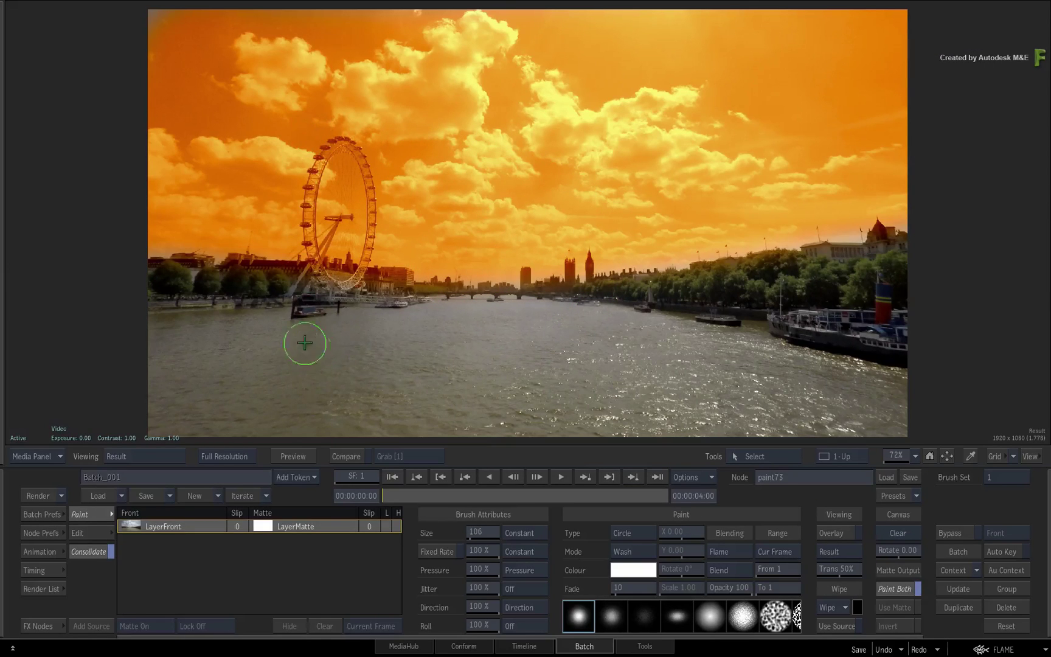
Paint three overlapping rings: around the left wheel, a larger centre one, and one toward the right.
drag(399, 249, 399, 249)
drag(544, 227, 744, 228)
drag(657, 162, 830, 263)
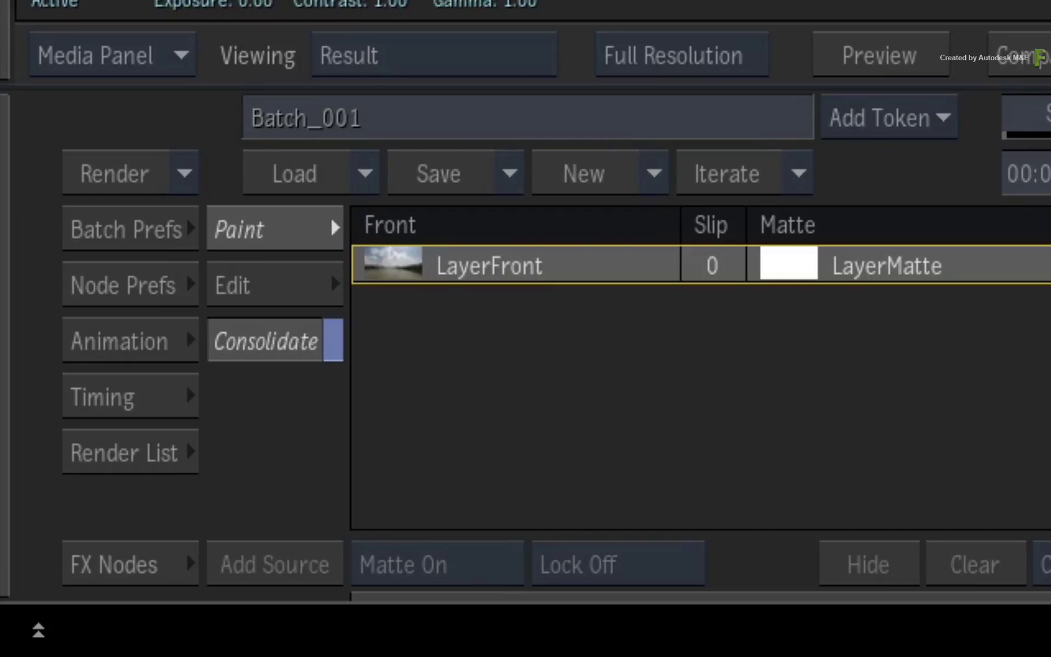
Turn off Consolidate, enter Edit mode, and select the clone, wash and ring stroke rows in turn.
click(272, 341)
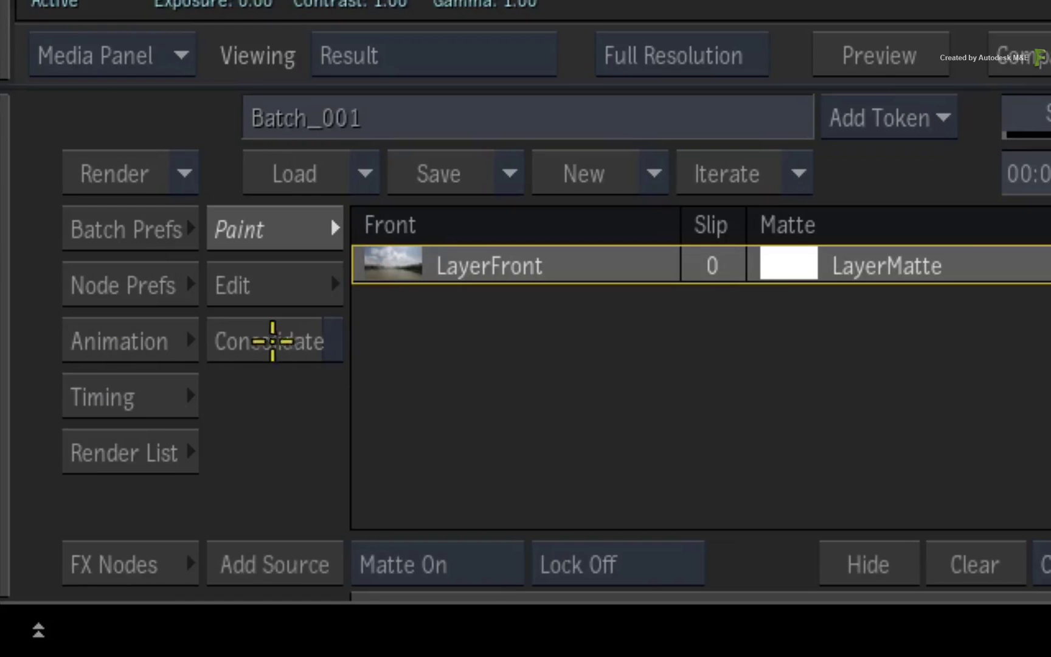
click(280, 285)
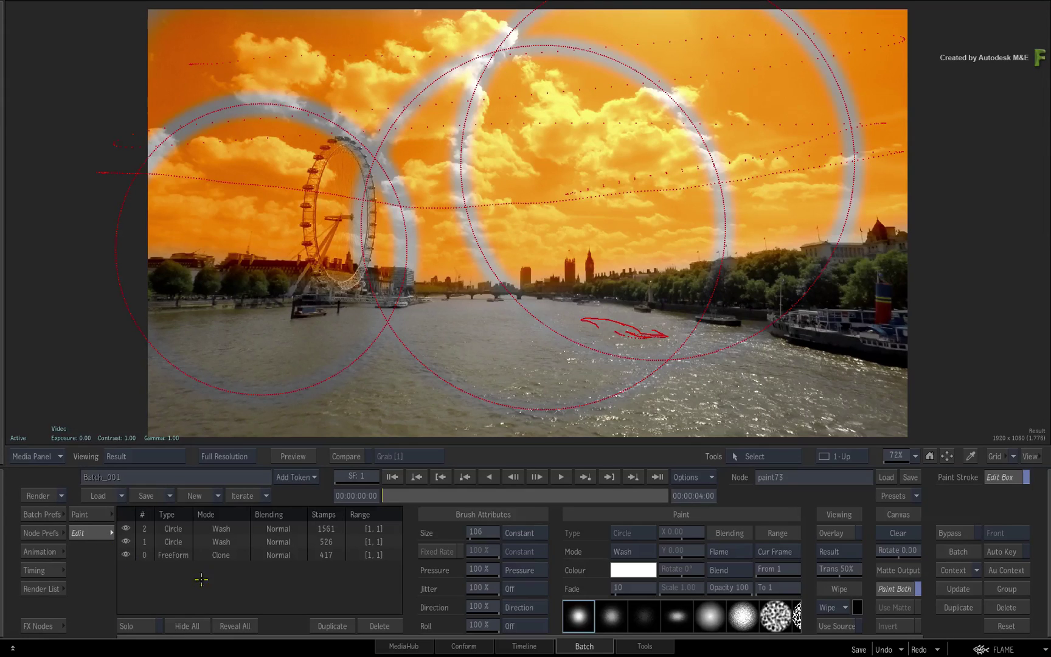
click(178, 555)
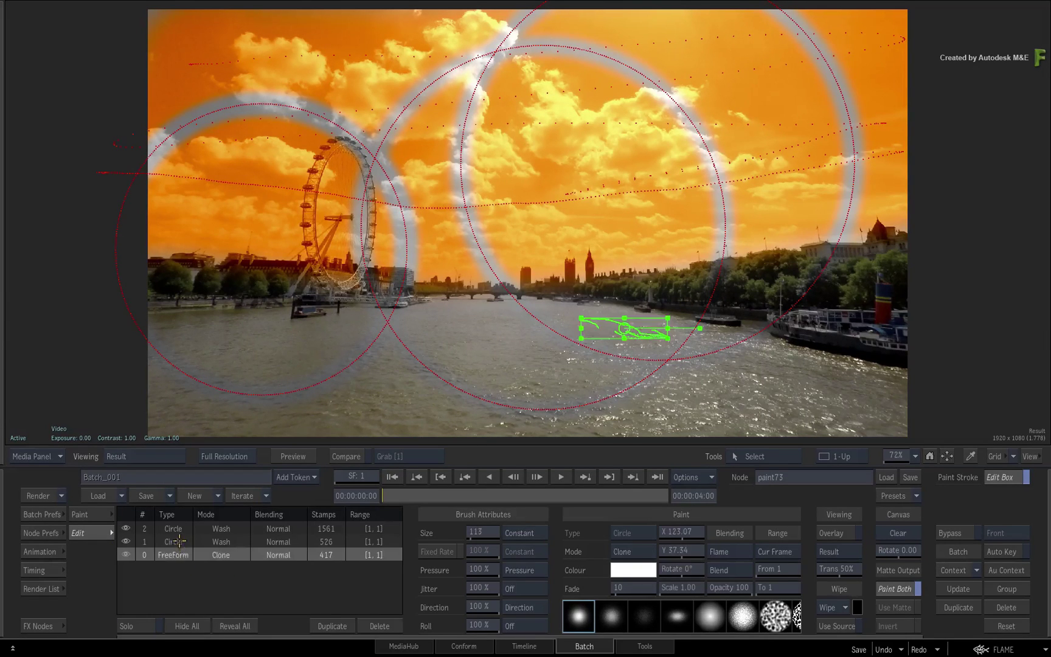
click(178, 542)
click(182, 529)
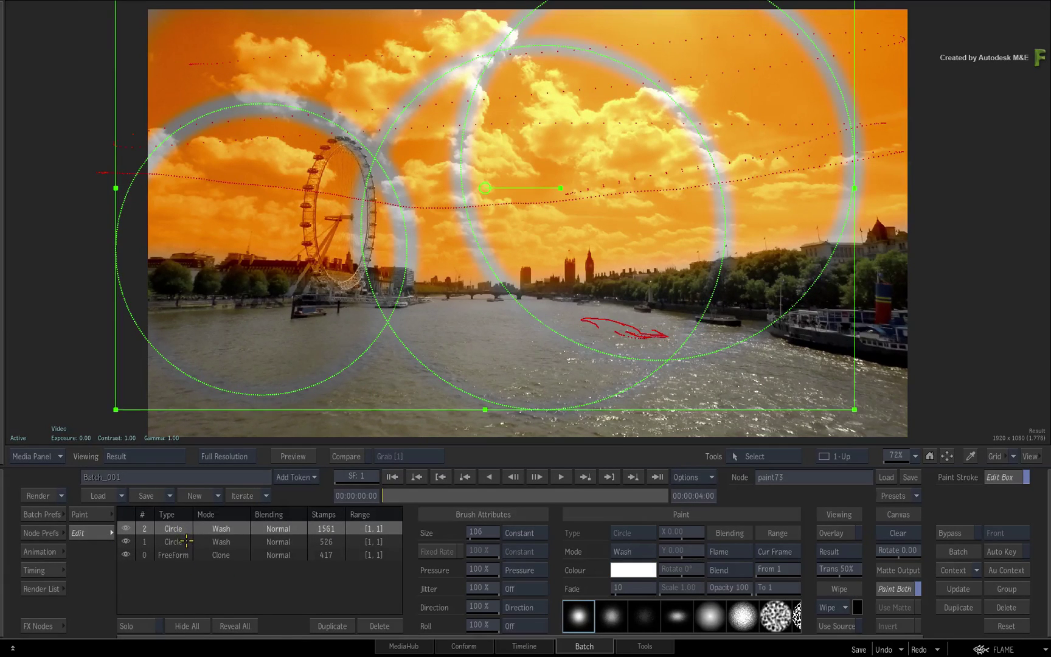
click(186, 540)
click(185, 555)
Cycle again through the wash, ring and clone stroke rows, ending on the ring stroke.
click(182, 541)
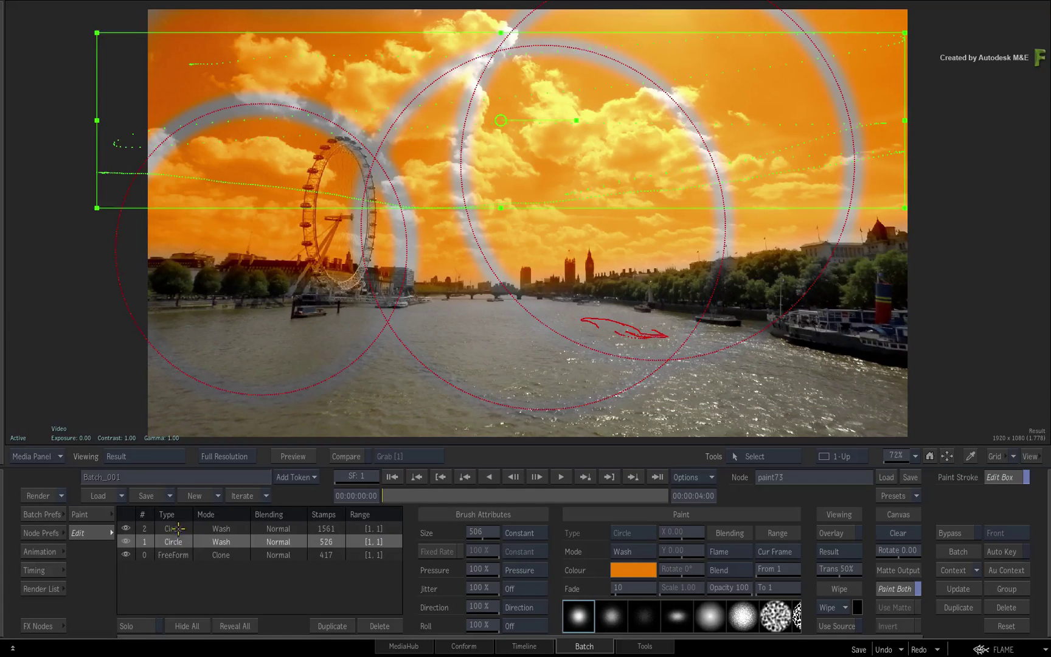
click(178, 529)
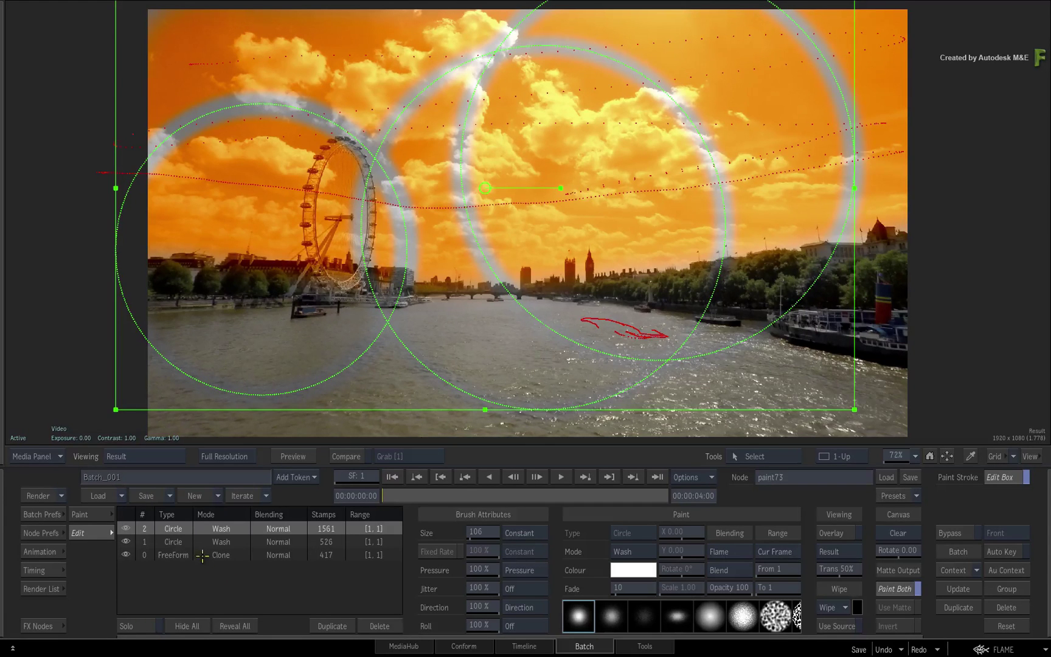
click(177, 543)
click(177, 554)
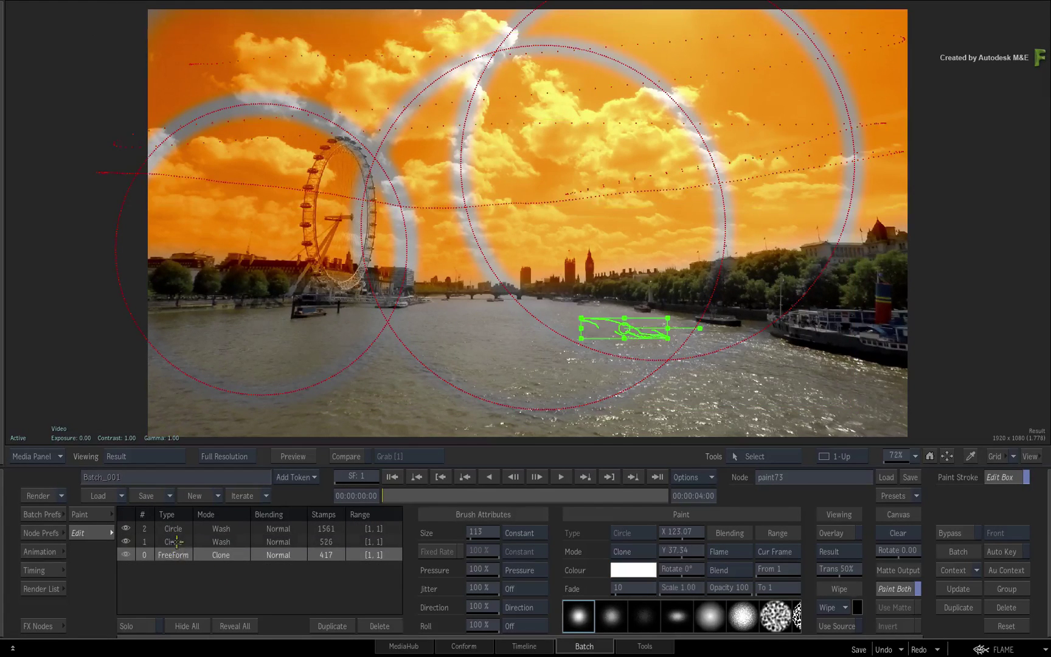
click(177, 542)
click(175, 529)
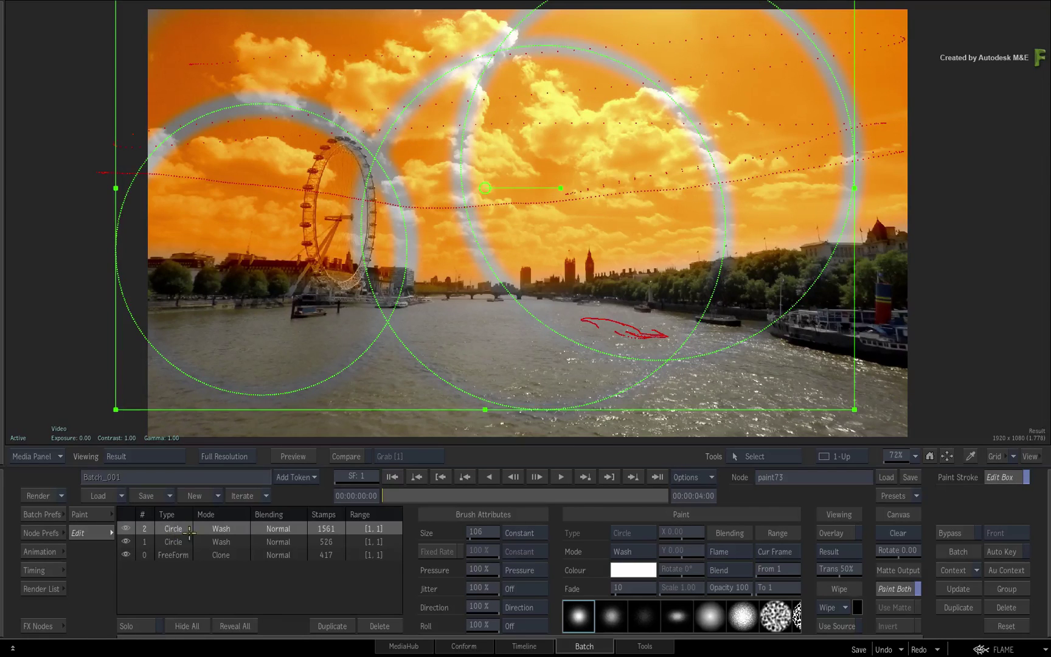
click(654, 552)
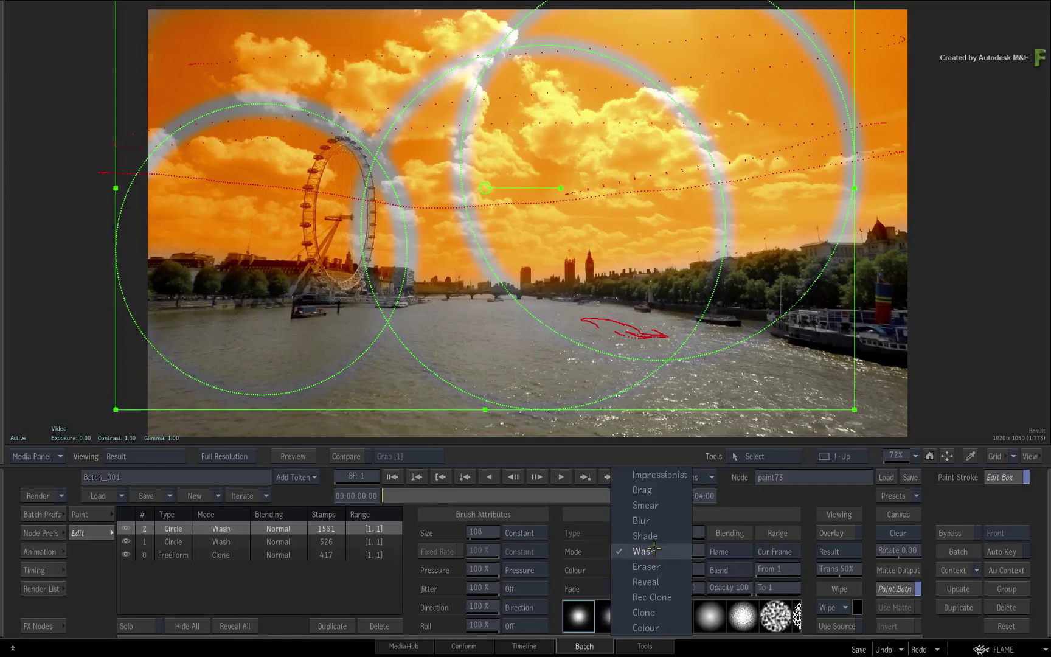
Give the ring stroke Colour mode and a hard circle brush tip, then return to painting.
click(646, 628)
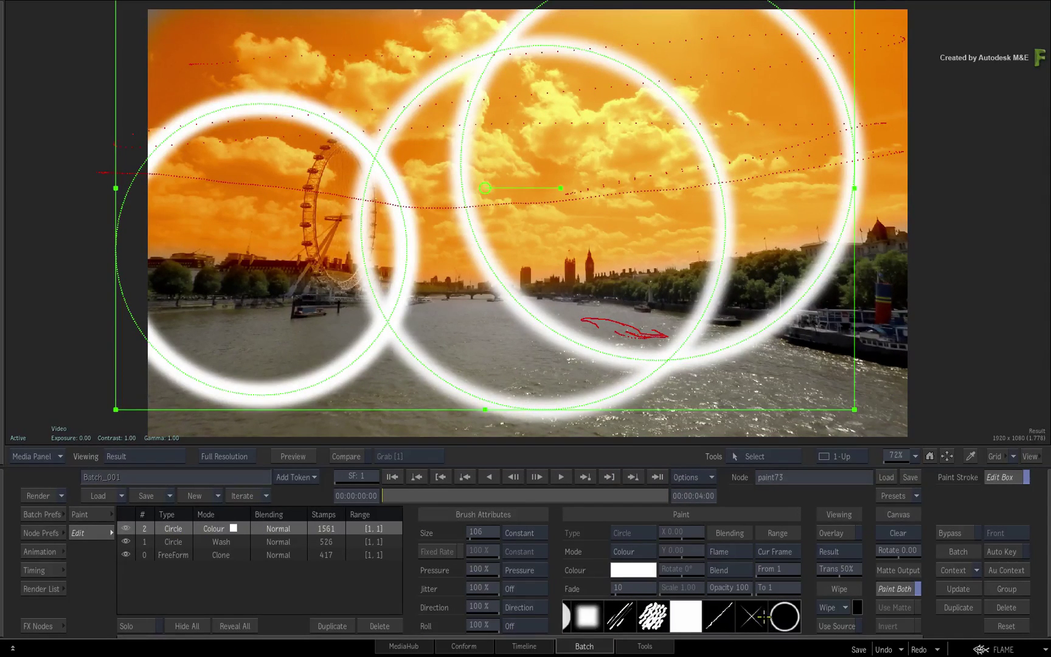
click(784, 616)
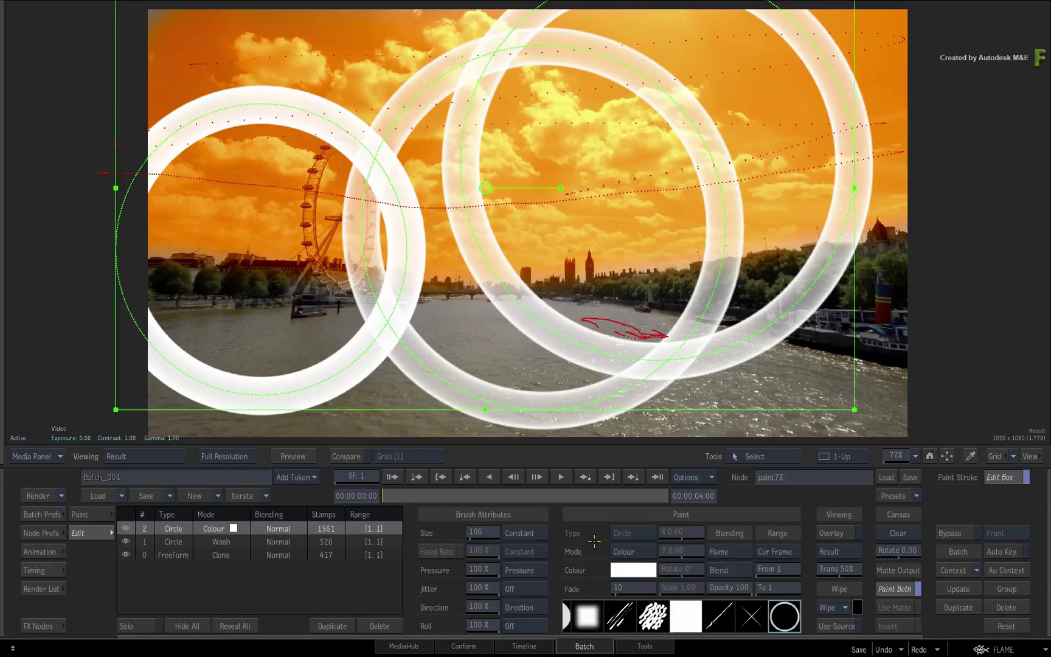
click(257, 583)
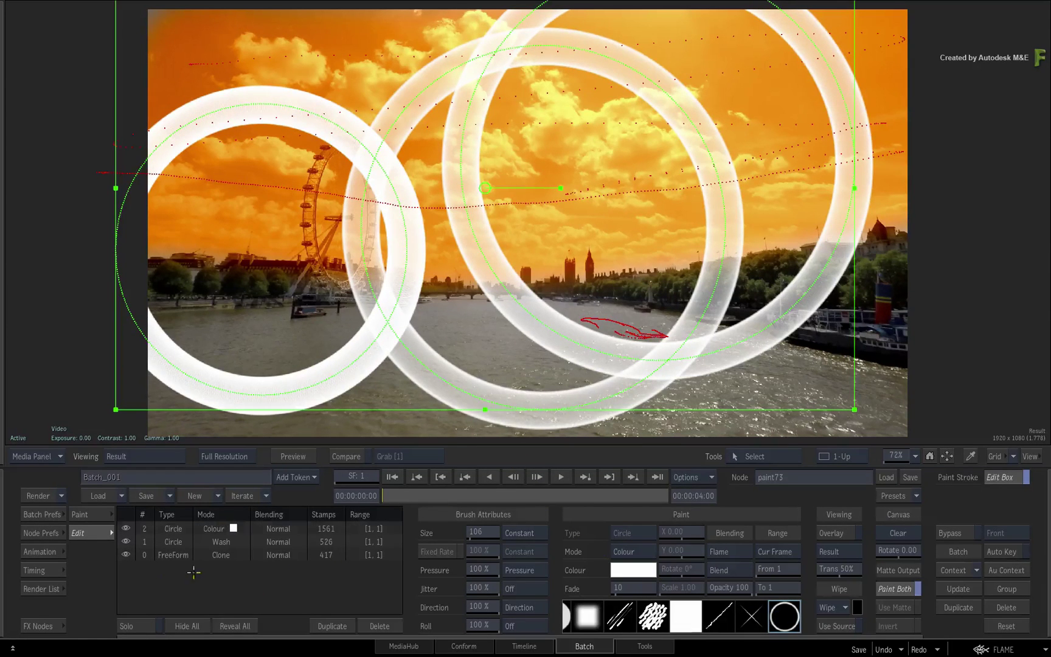
click(87, 515)
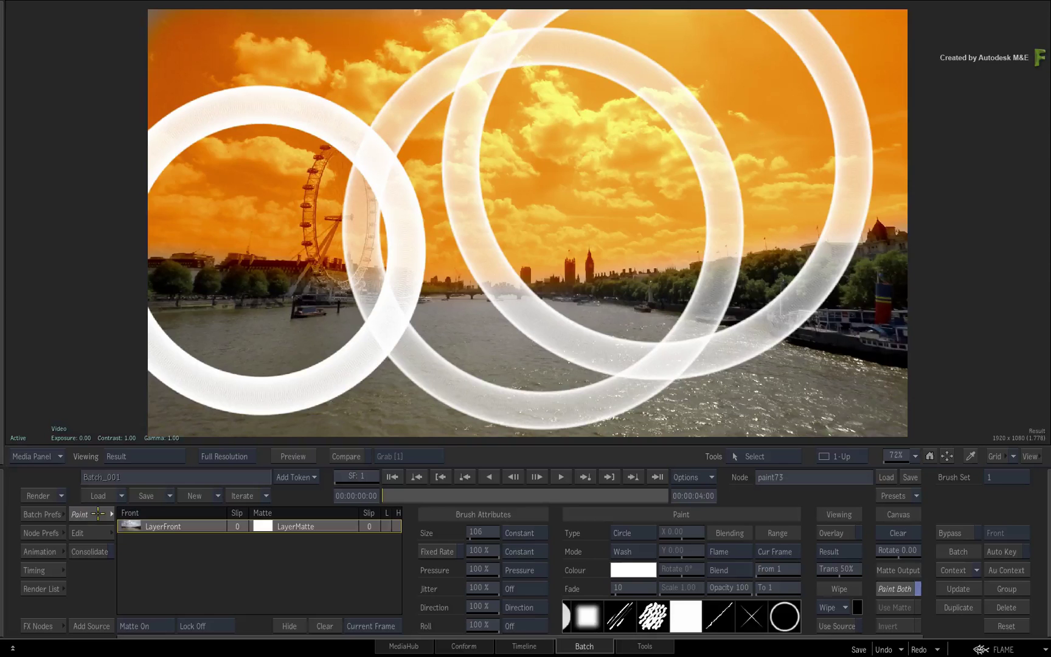
Consolidate the ring strokes into the layer, then switch Consolidate back off.
click(90, 551)
click(91, 552)
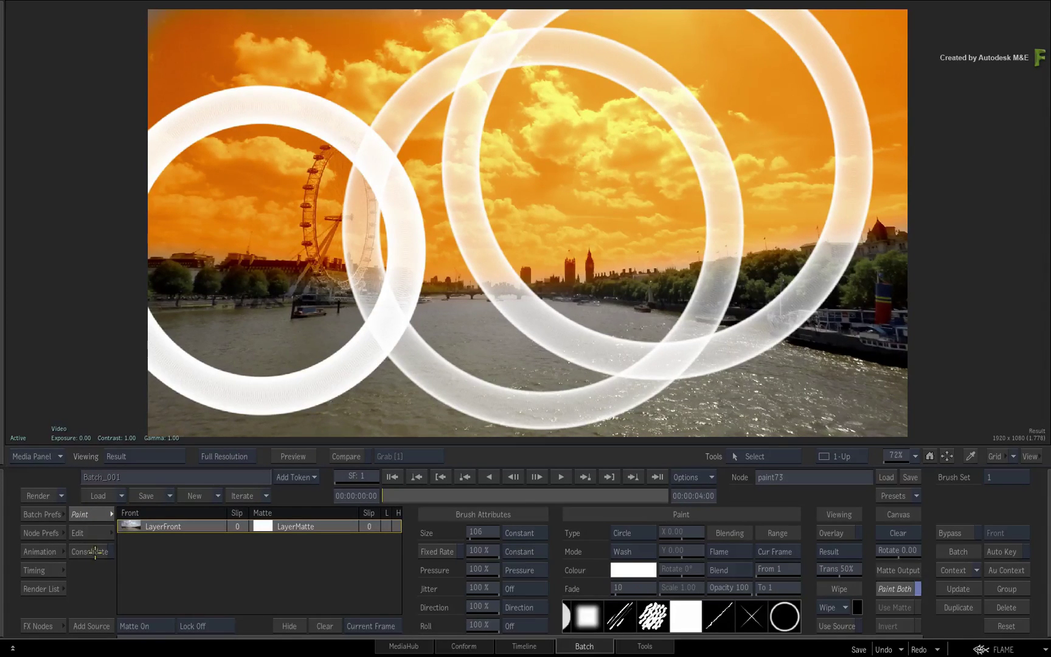